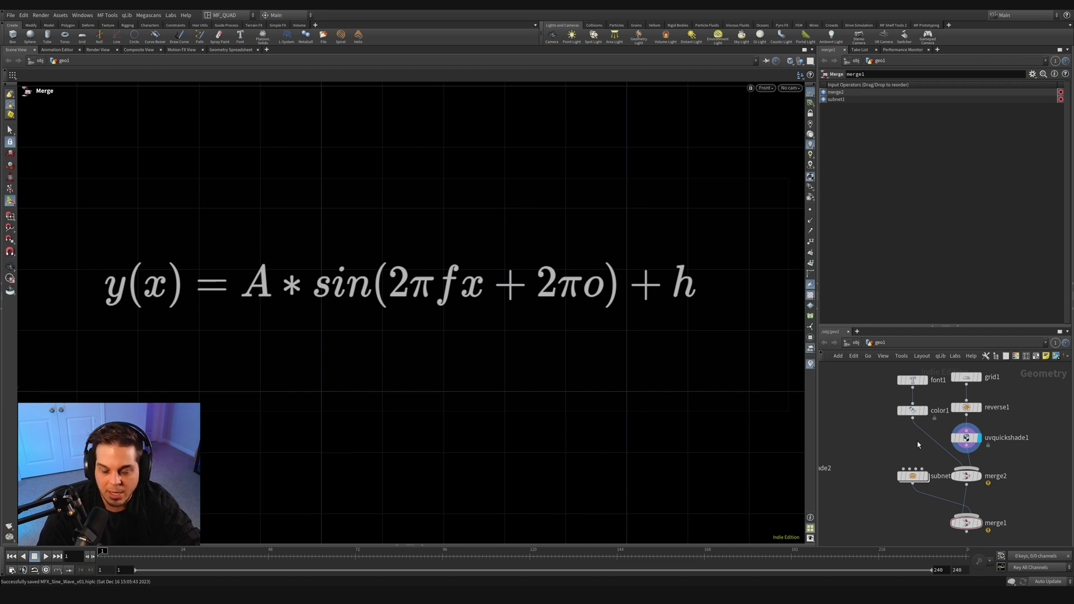
# Display the formula with its variable legend and the combined sine-wave result, framing the legend
pyautogui.click(977, 476)
pyautogui.scroll(-3, 462, 318)
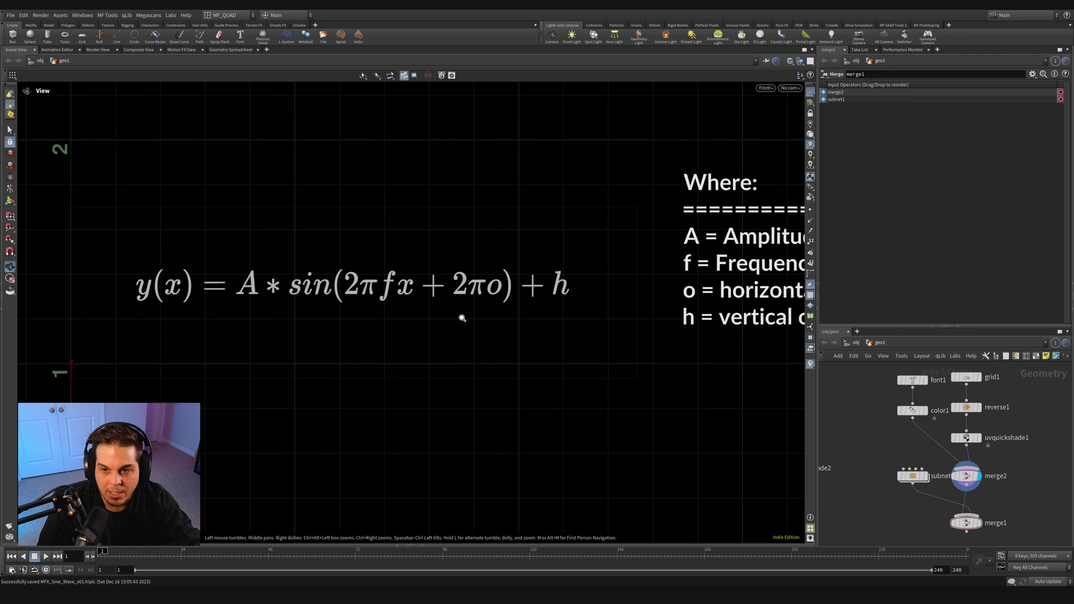
pyautogui.scroll(-1, 462, 318)
pyautogui.moveTo(492, 314); pyautogui.dragTo(461, 248, button='middle')
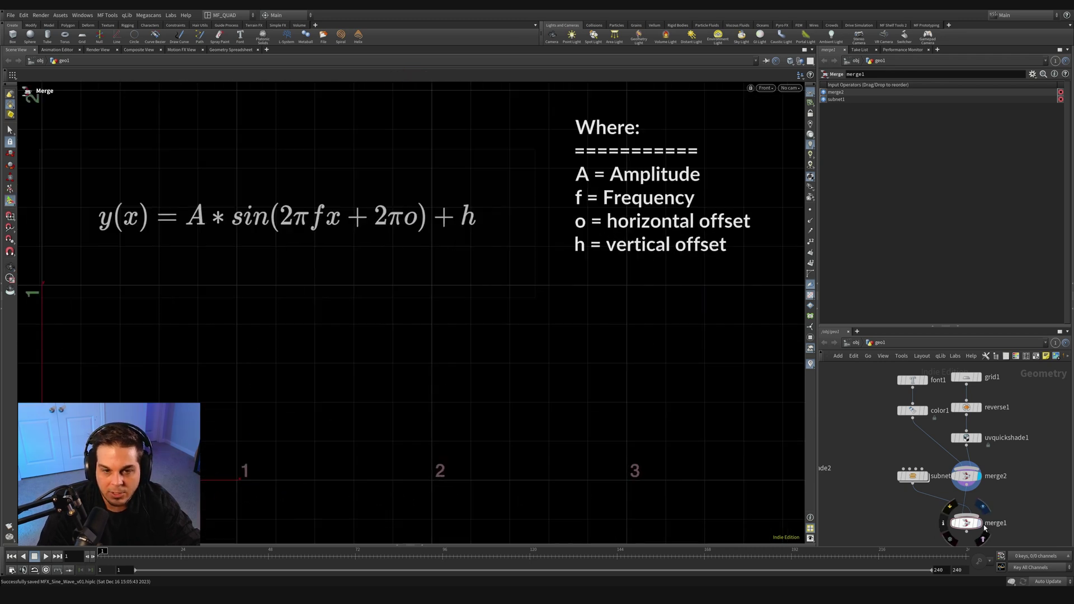
pyautogui.click(983, 528)
pyautogui.scroll(-4, 562, 401)
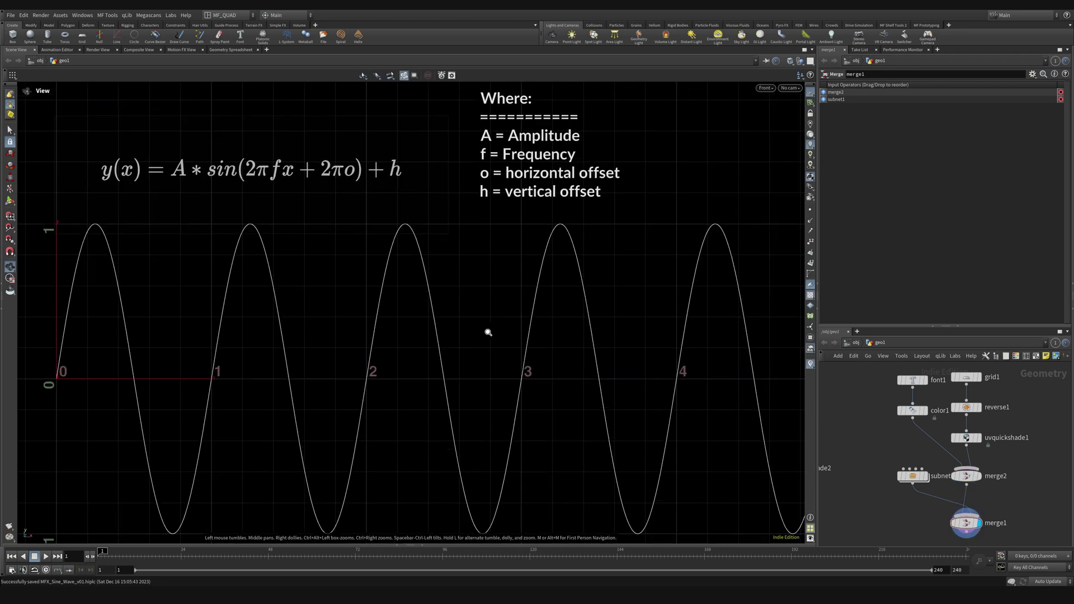
pyautogui.scroll(-1, 488, 332)
# On subnet1, turn on the amplitude guide and label, then lower amplitude to 0.582
pyautogui.click(912, 476)
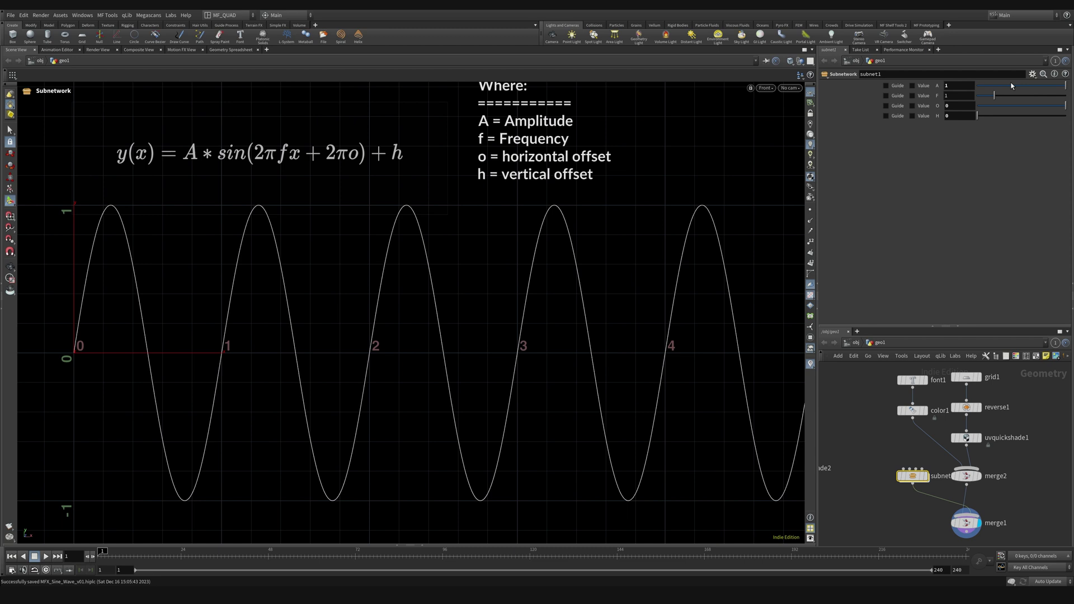
pyautogui.click(886, 86)
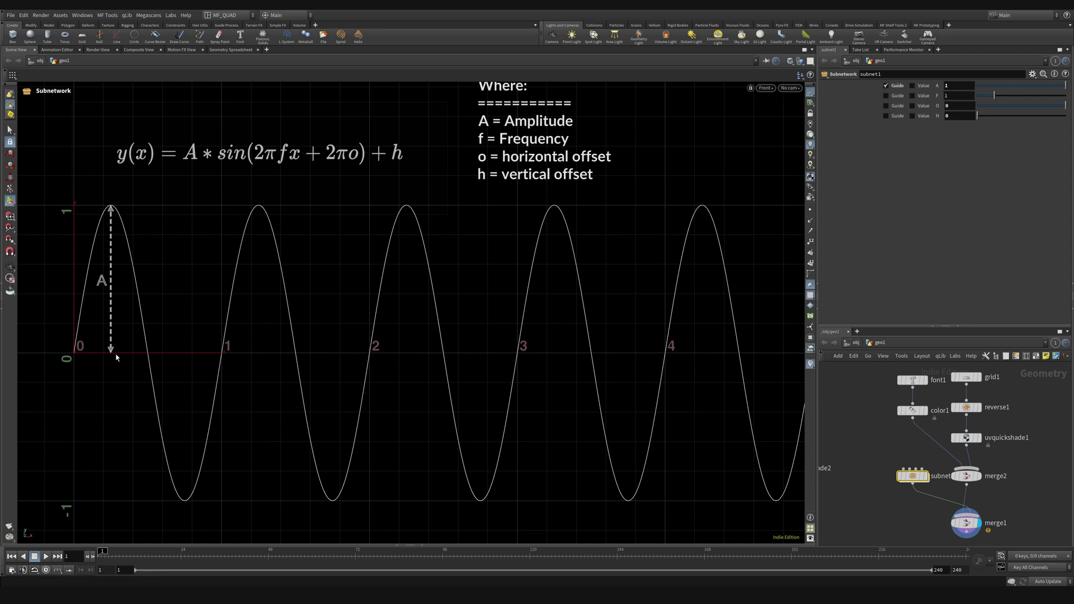
pyautogui.click(911, 86)
pyautogui.moveTo(1049, 88)
pyautogui.mouseDown()
pyautogui.moveTo(986, 90)
pyautogui.moveTo(1057, 90)
pyautogui.moveTo(995, 90)
pyautogui.moveTo(1038, 95)
pyautogui.moveTo(1029, 95)
pyautogui.mouseUp()
pyautogui.click(912, 85)
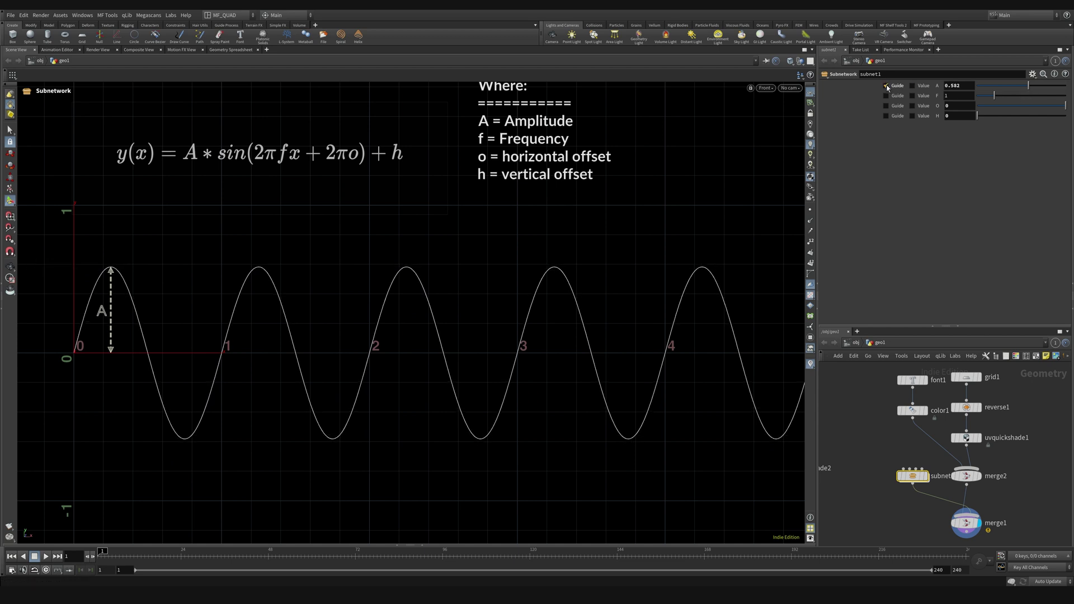
# Turn off the amplitude guide, save the scene, and set the frequency to 2
pyautogui.click(885, 85)
pyautogui.hotkey('ctrl', 's')
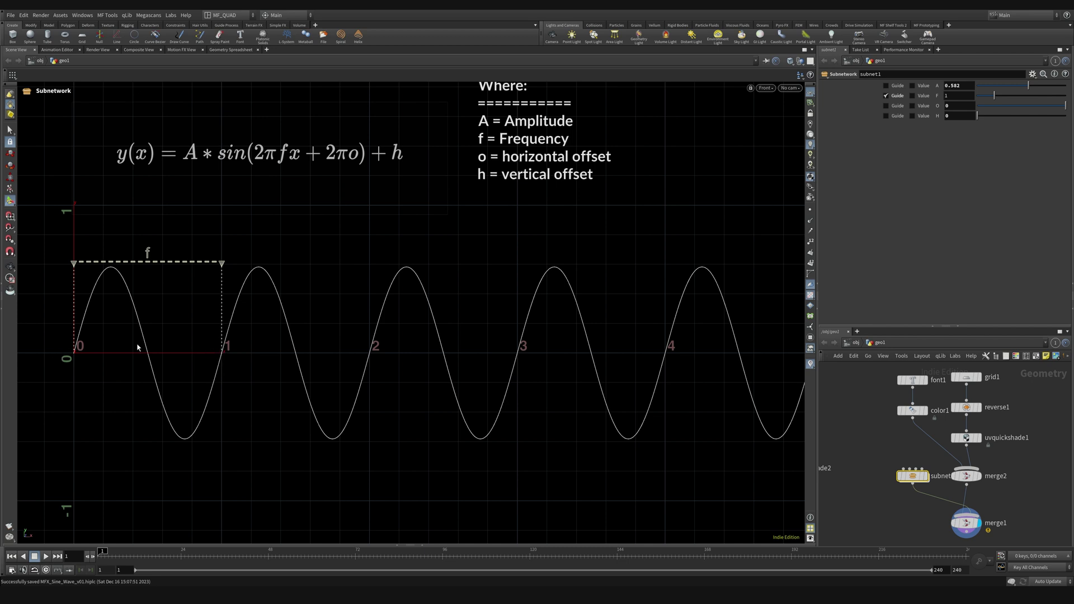
pyautogui.click(970, 96)
pyautogui.write('2')
pyautogui.press('Return')
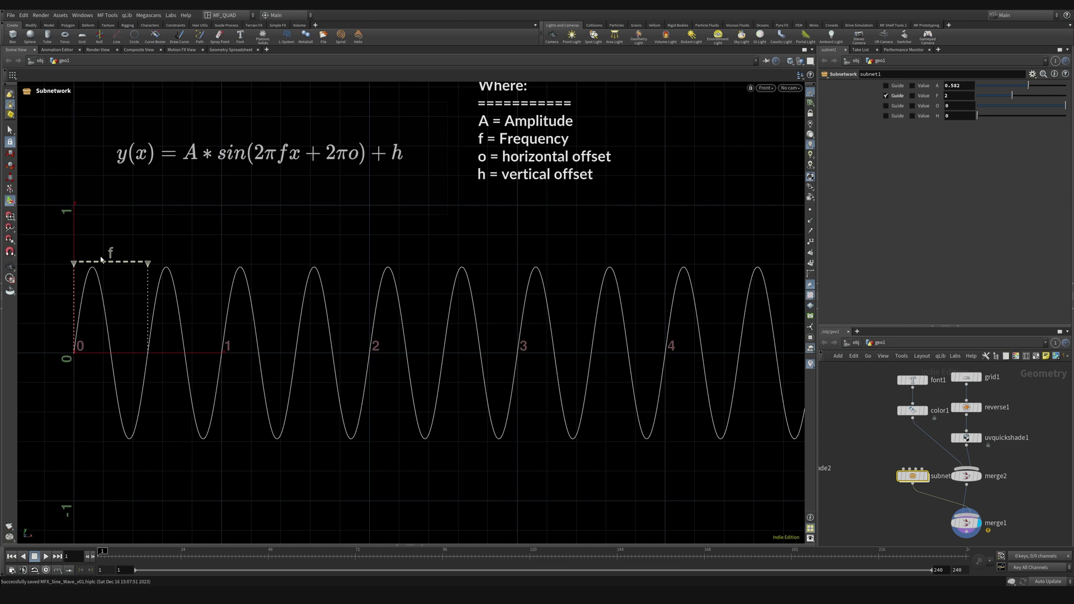
# Show the frequency and period labels, sweep the frequency down to 1, and save
pyautogui.click(912, 96)
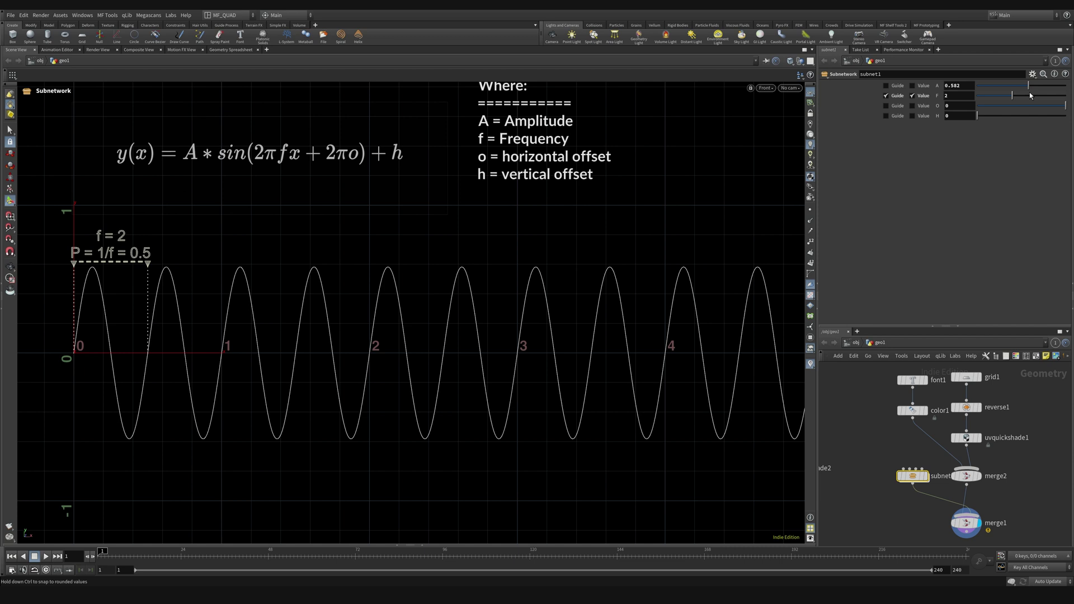
pyautogui.moveTo(1012, 95); pyautogui.dragTo(991, 108)
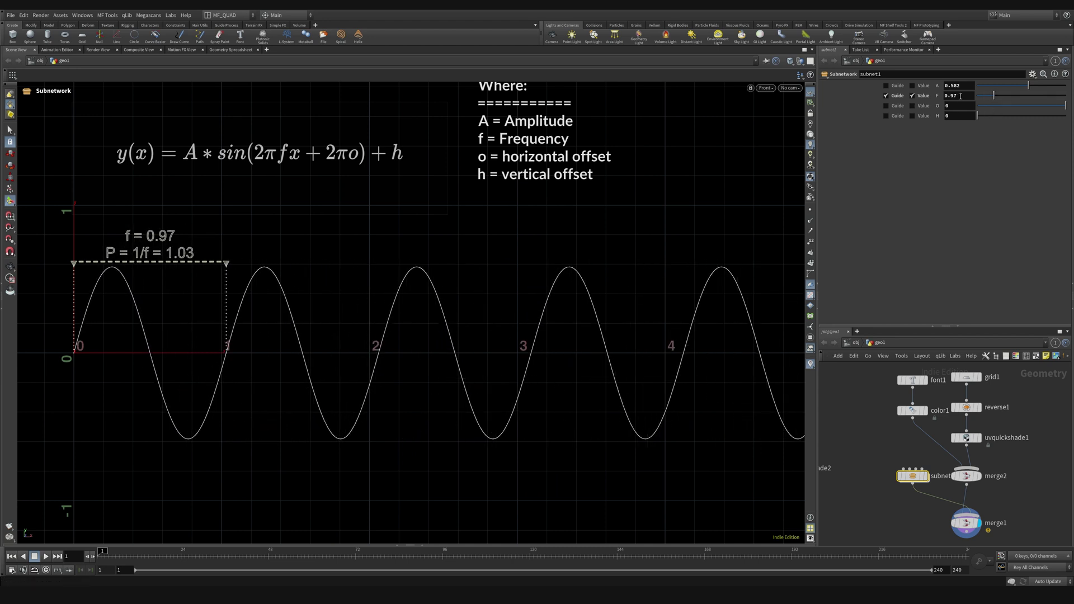
pyautogui.click(958, 96)
pyautogui.write('1')
pyautogui.press('Return')
pyautogui.hotkey('ctrl', 's')
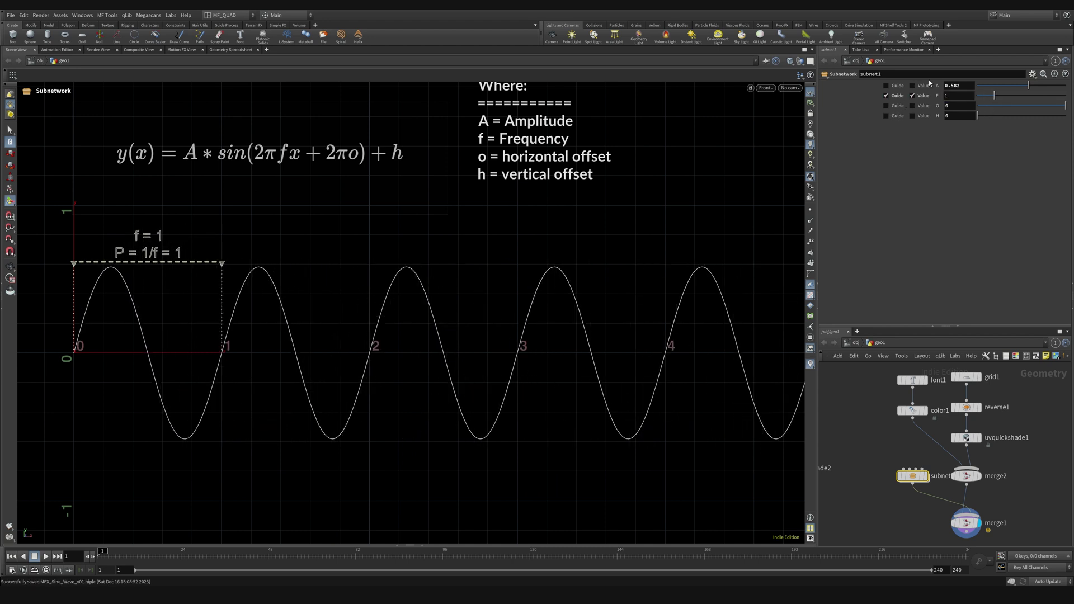
# Restore the amplitude to 1
pyautogui.doubleClick(963, 84)
pyautogui.write('1')
pyautogui.press('Return')
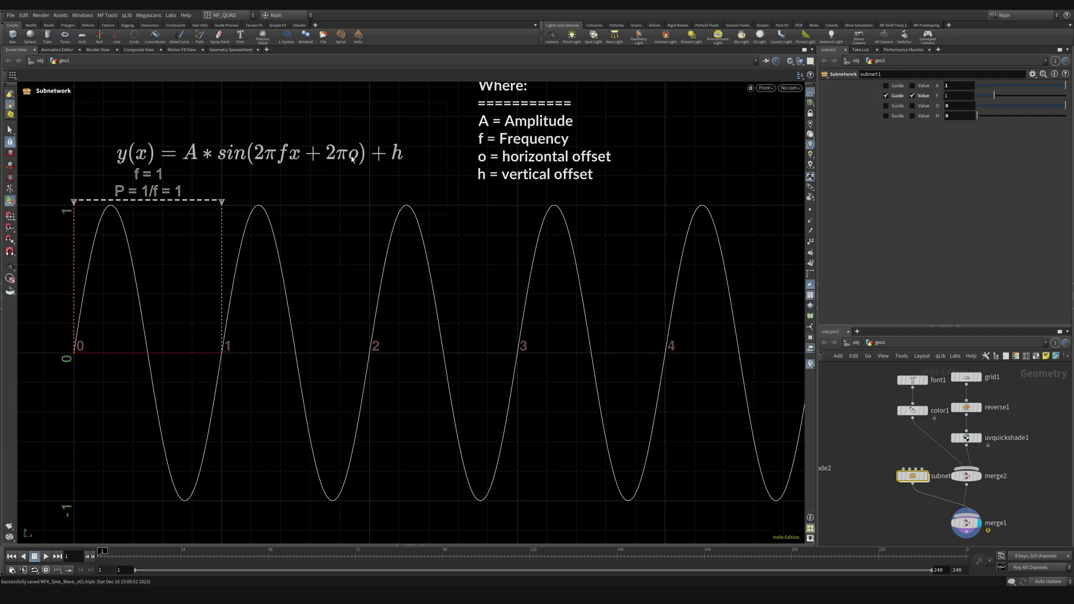
# Swap the frequency guide for the horizontal offset guide with its value label
pyautogui.click(885, 95)
pyautogui.click(886, 105)
pyautogui.click(912, 106)
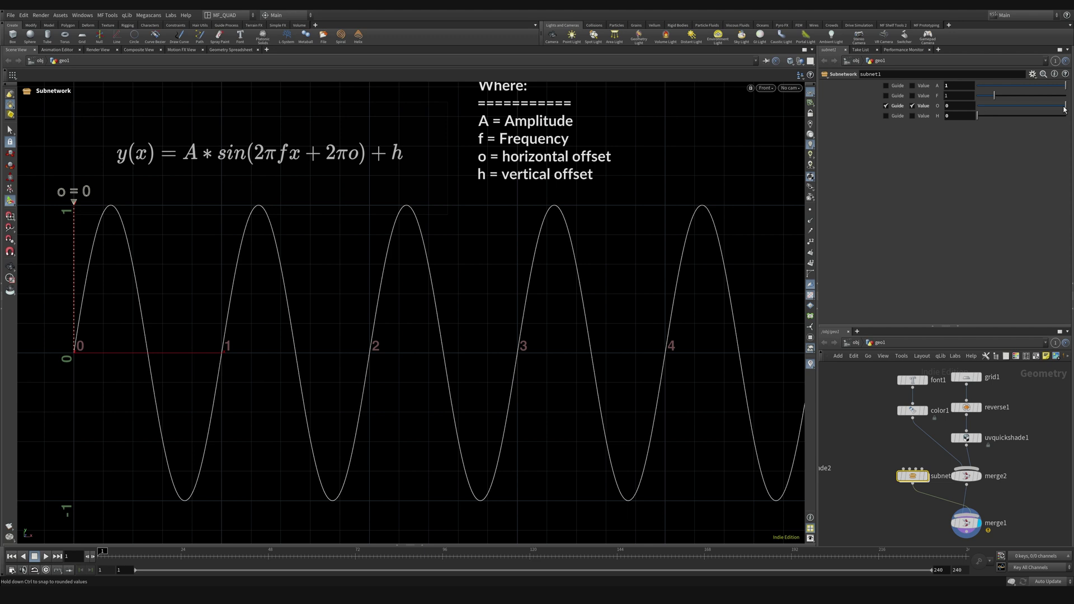
# Slide the horizontal offset negative and settle it at -1
pyautogui.moveTo(1065, 106); pyautogui.dragTo(958, 117)
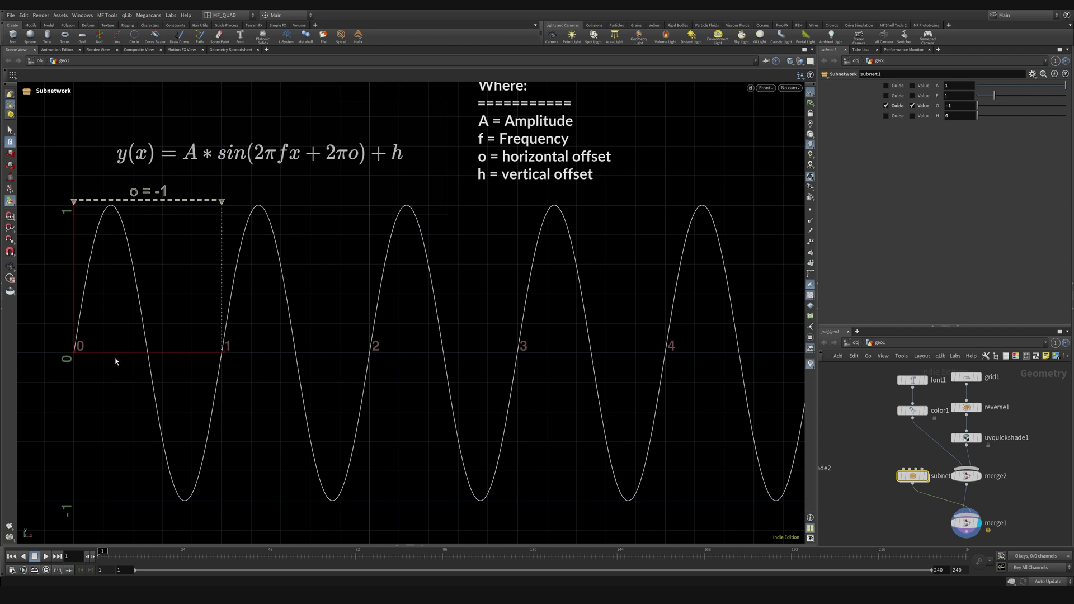
pyautogui.hotkey('ctrl', 'z')
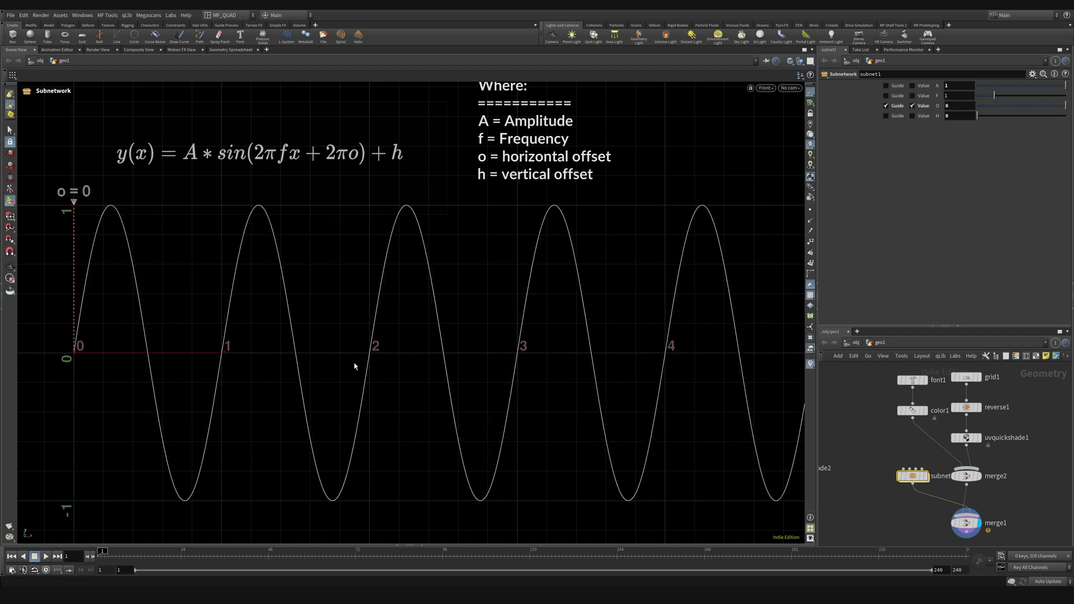
pyautogui.moveTo(1056, 106); pyautogui.dragTo(1005, 115)
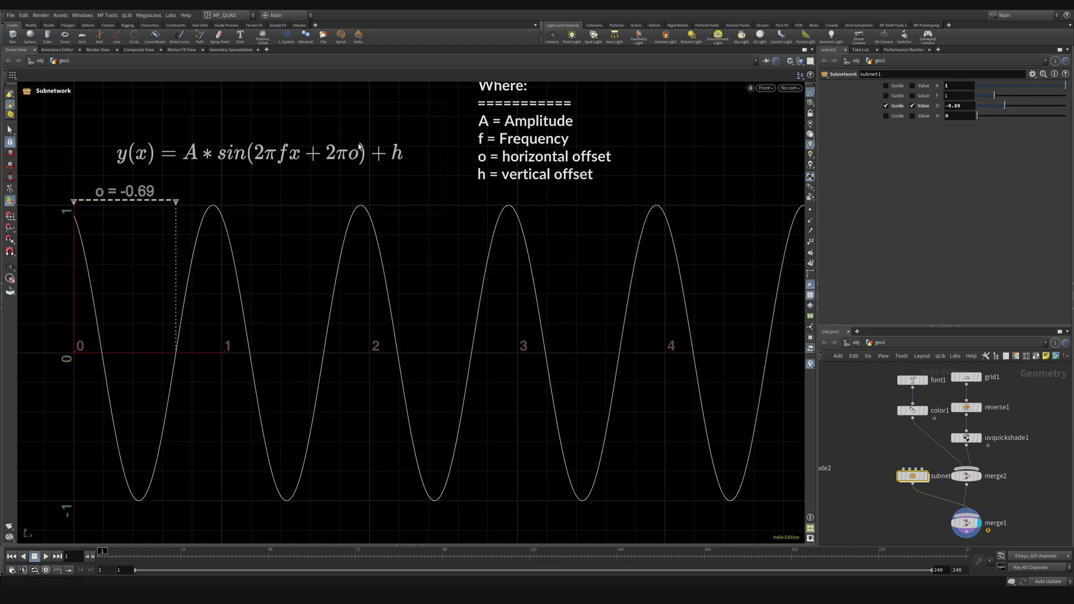
pyautogui.doubleClick(959, 108)
pyautogui.write('-1')
pyautogui.press('Return')
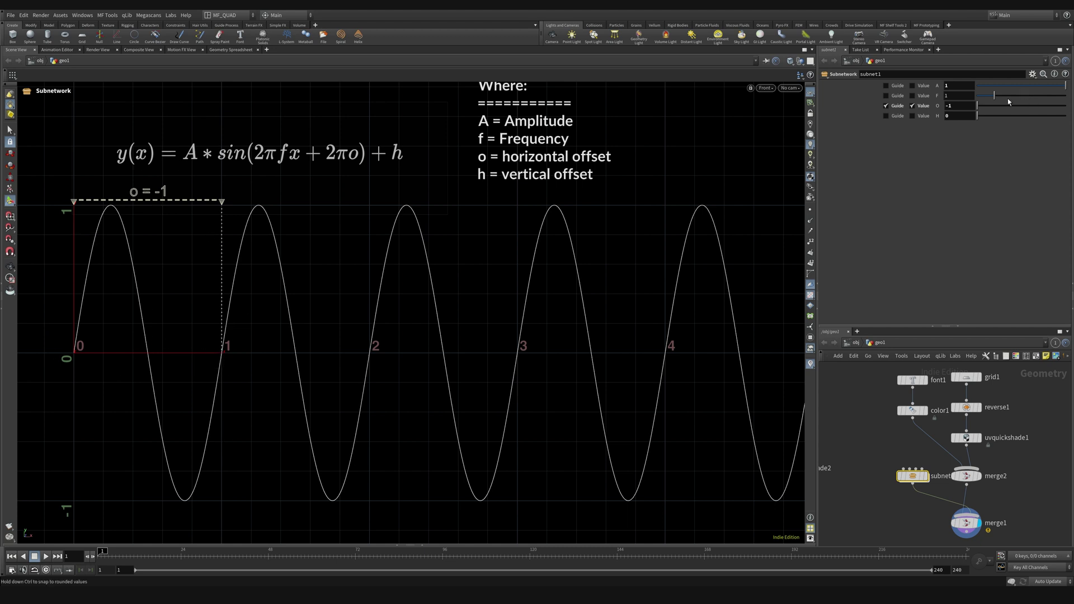
pyautogui.moveTo(980, 106); pyautogui.dragTo(921, 124)
# Swap the horizontal offset guide for the vertical offset guide and raise the wave to 0.37
pyautogui.click(885, 106)
pyautogui.click(912, 106)
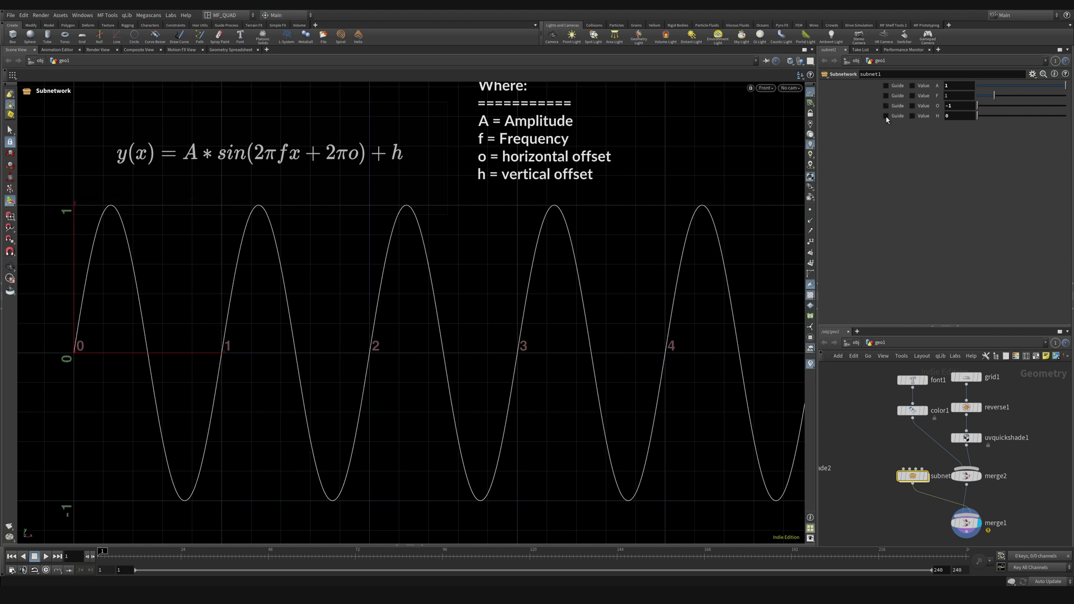
pyautogui.click(885, 116)
pyautogui.click(912, 115)
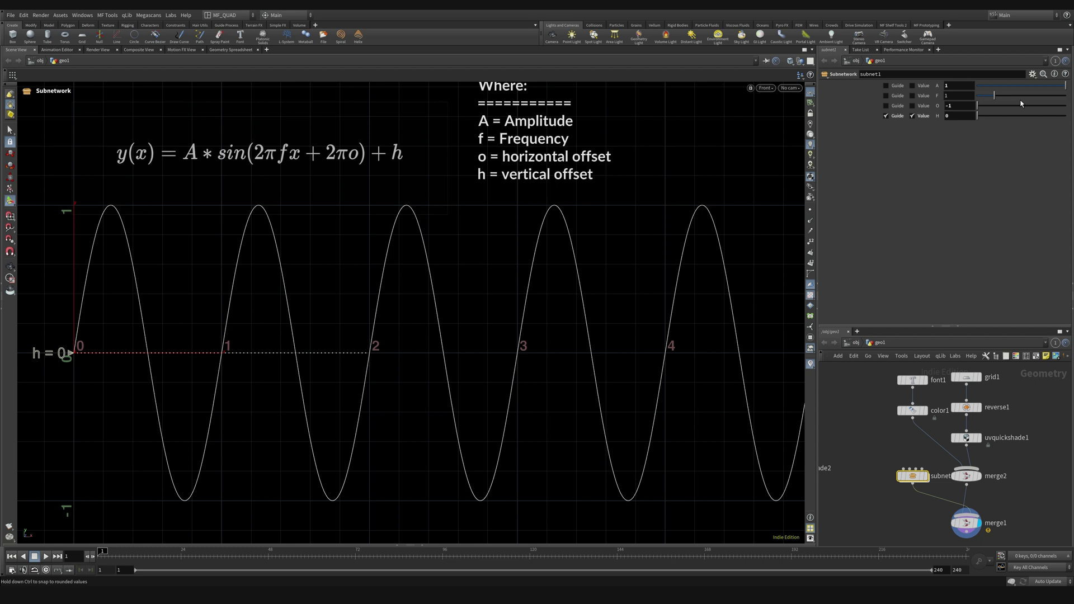
pyautogui.moveTo(983, 116); pyautogui.dragTo(1015, 116)
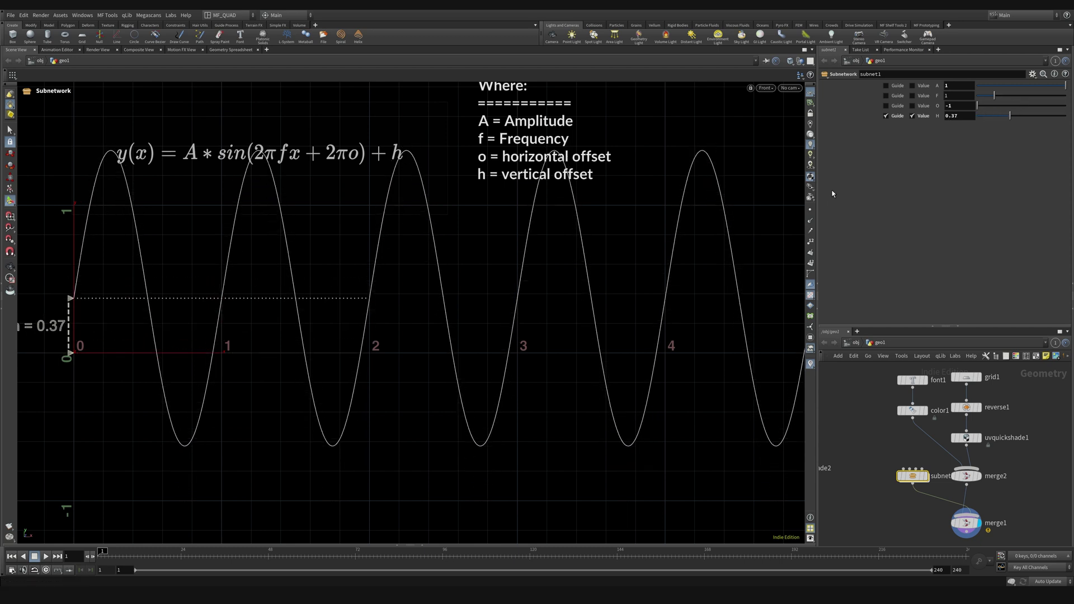
pyautogui.moveTo(289, 353); pyautogui.dragTo(334, 364, button='middle')
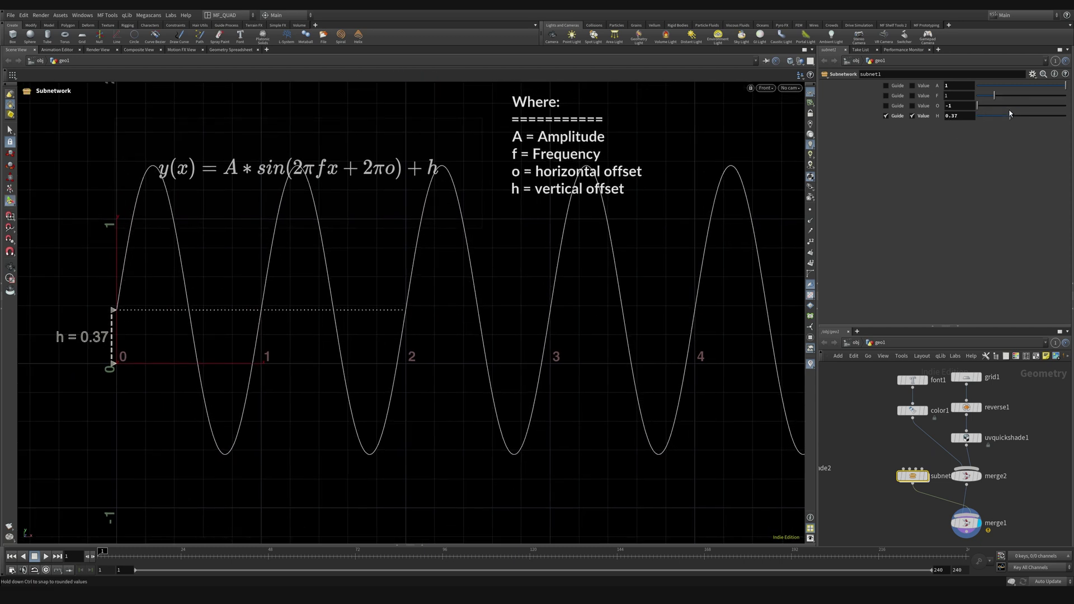
# Return the vertical offset to 0 and recentre the view on the wave and legend
pyautogui.moveTo(1010, 114); pyautogui.dragTo(970, 118)
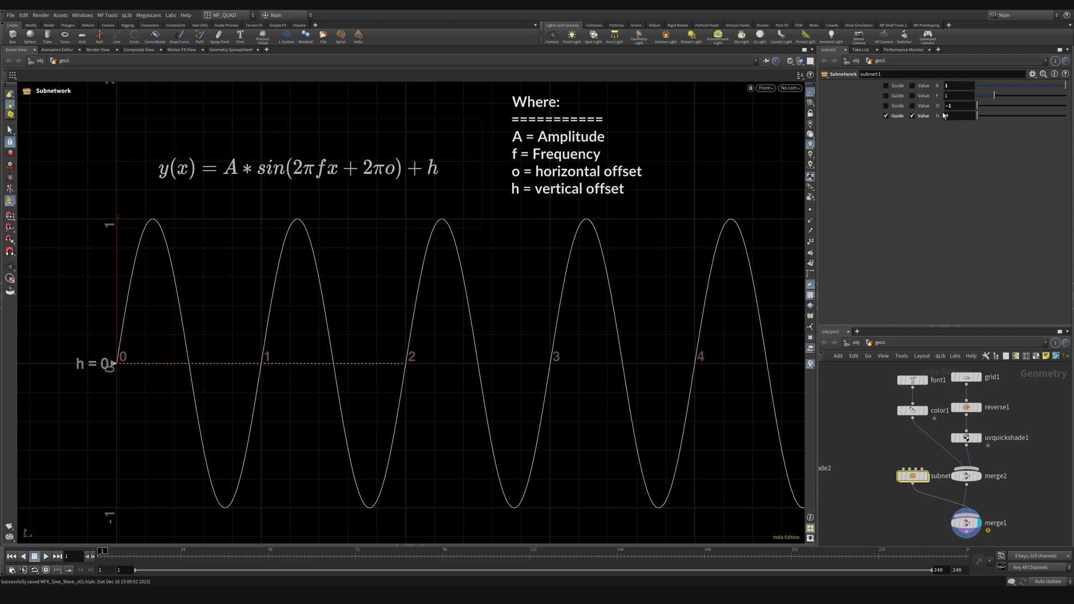
pyautogui.moveTo(951, 118); pyautogui.dragTo(974, 129, button='middle')
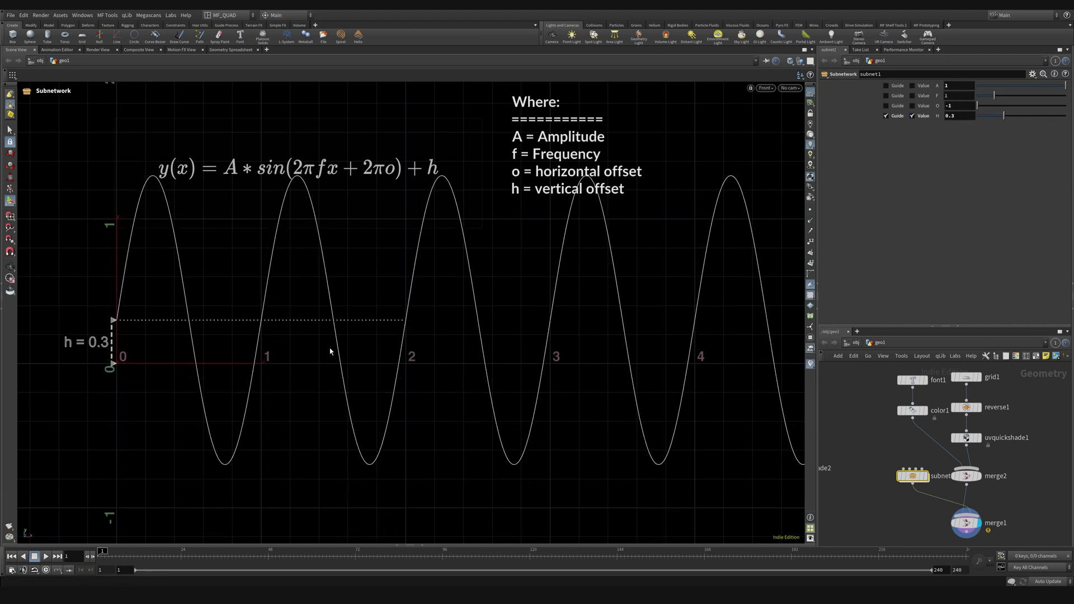
pyautogui.doubleClick(957, 116)
pyautogui.write('0')
pyautogui.press('Return')
pyautogui.moveTo(392, 269); pyautogui.dragTo(368, 270, button='middle')
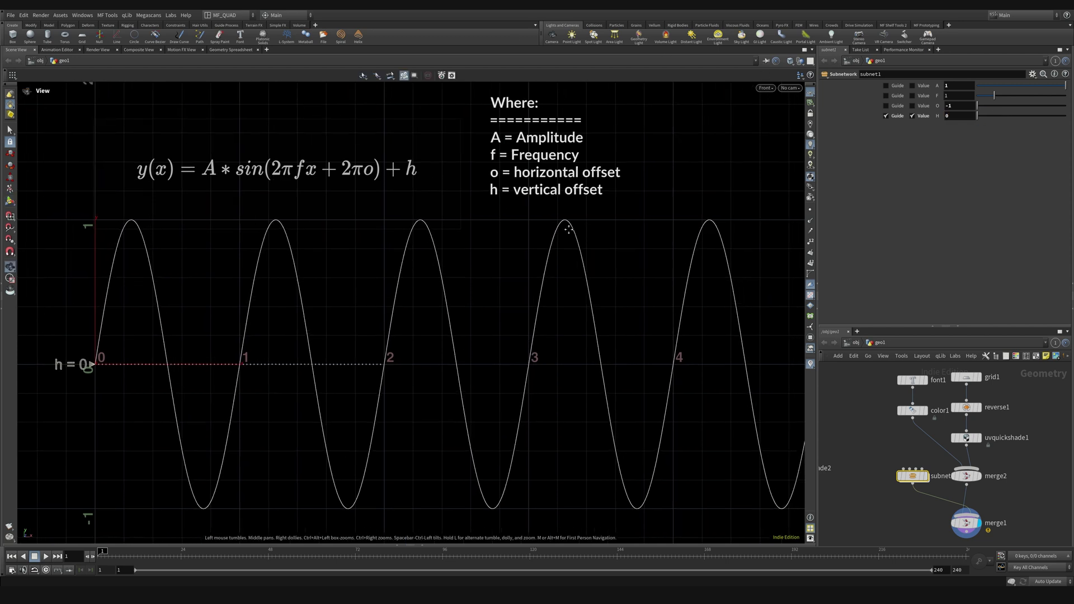